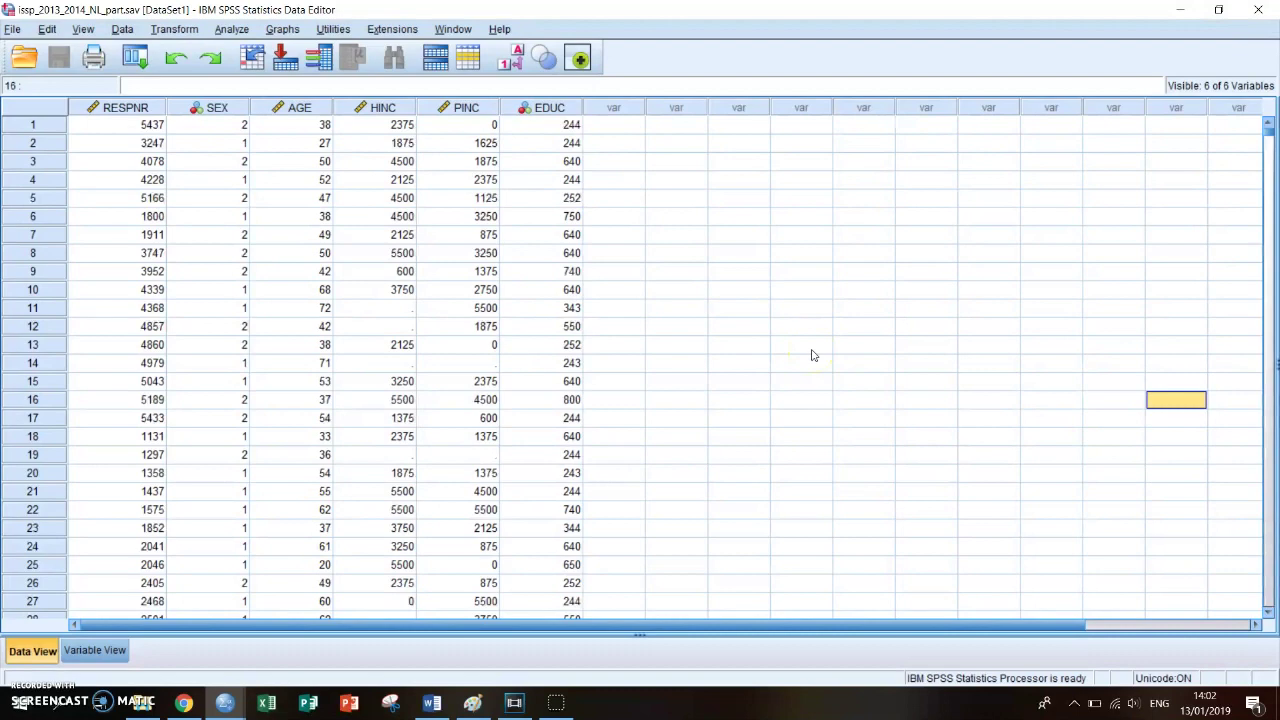
- Start a bivariate correlation analysis from Analyze > Correlate > Bivariate
{"action": "left_click", "coordinate": [1053, 408]}
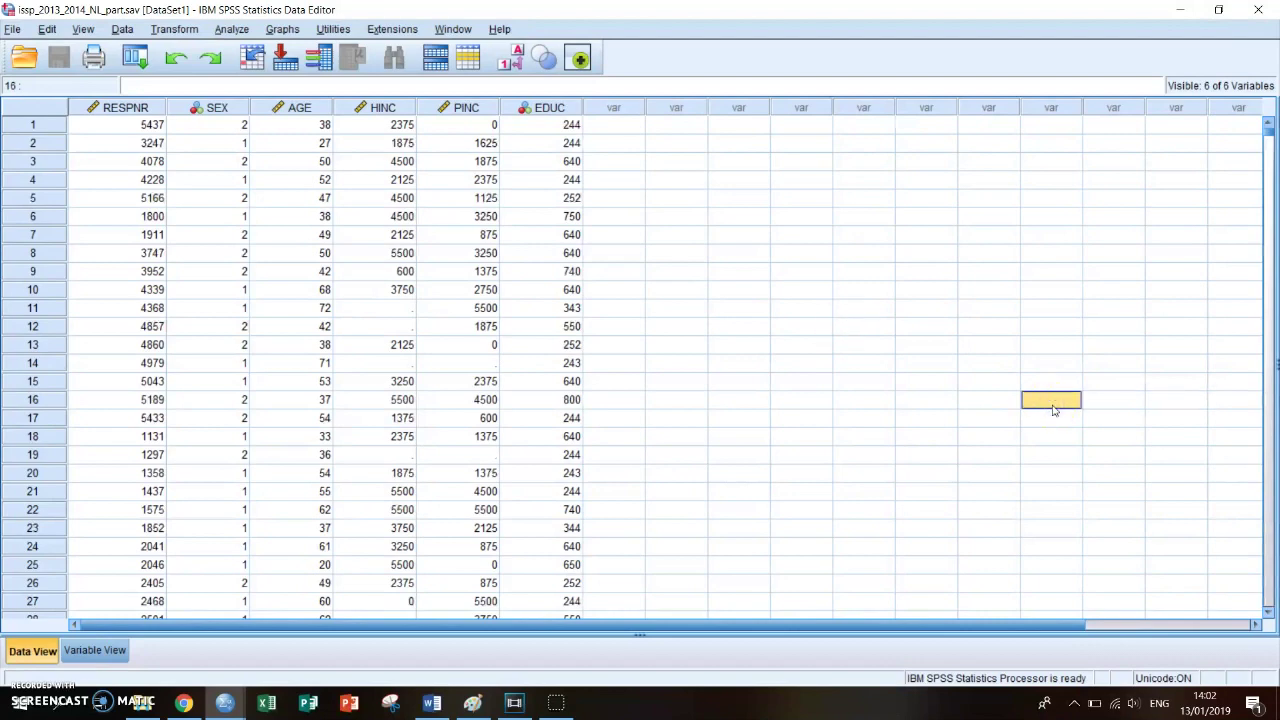
{"action": "left_click", "coordinate": [933, 402]}
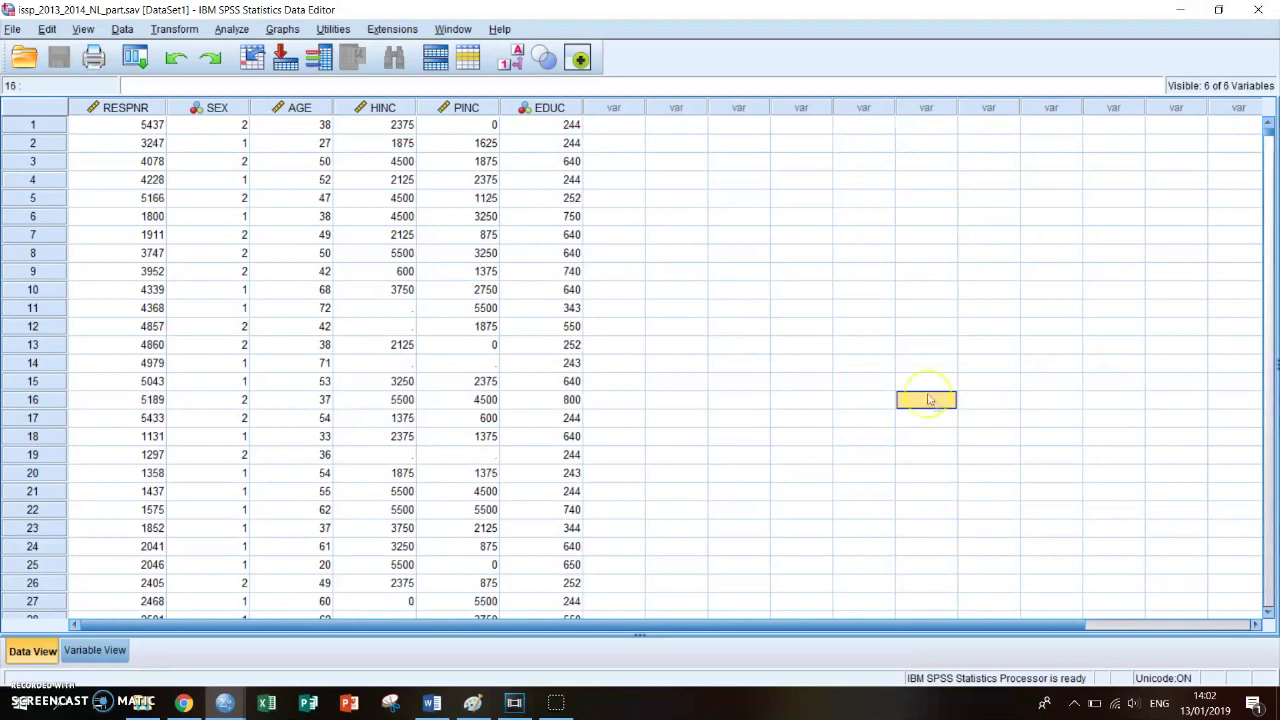
{"action": "left_click", "coordinate": [232, 30]}
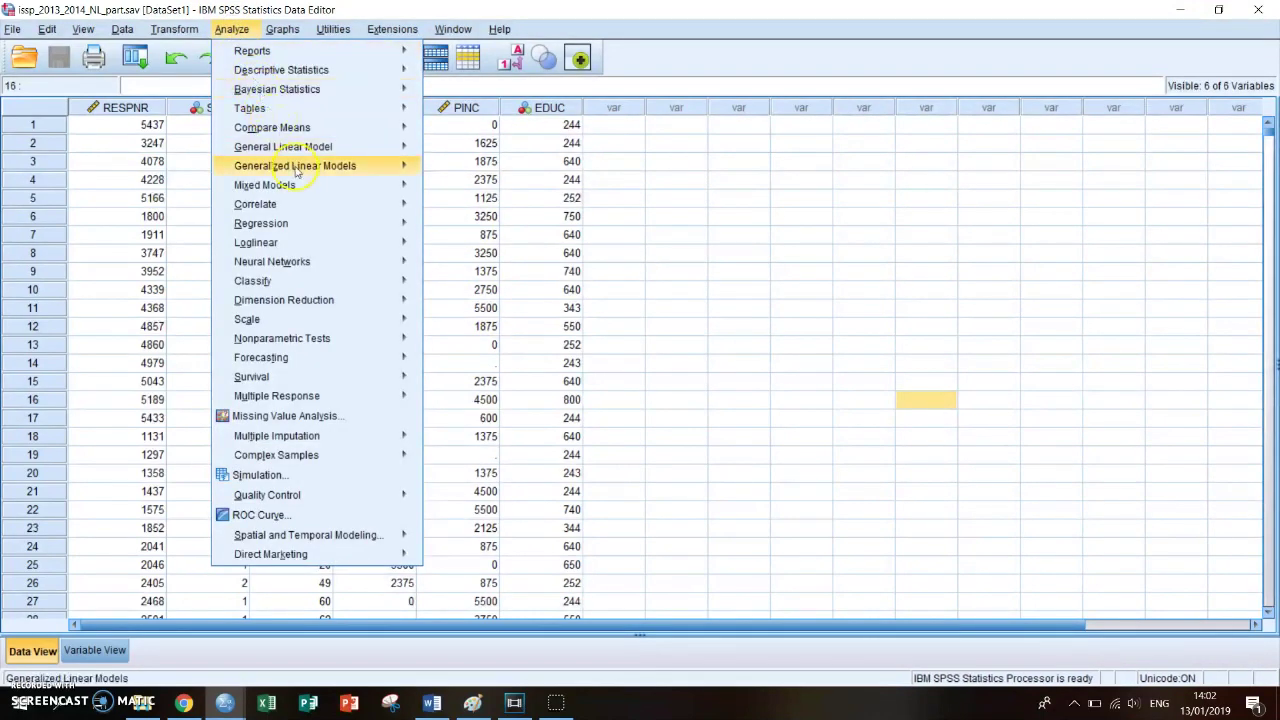
{"action": "left_click", "coordinate": [412, 220]}
{"action": "mouse_move", "coordinate": [410, 205]}
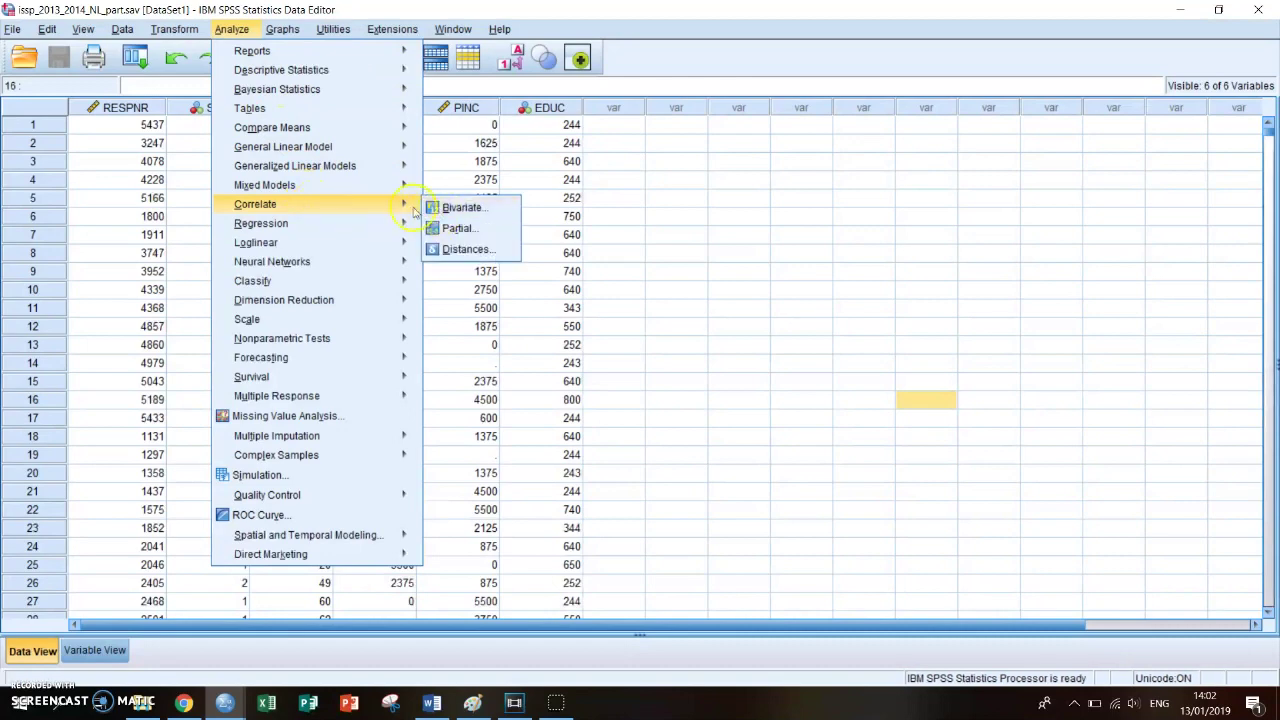
{"action": "left_click", "coordinate": [450, 207]}
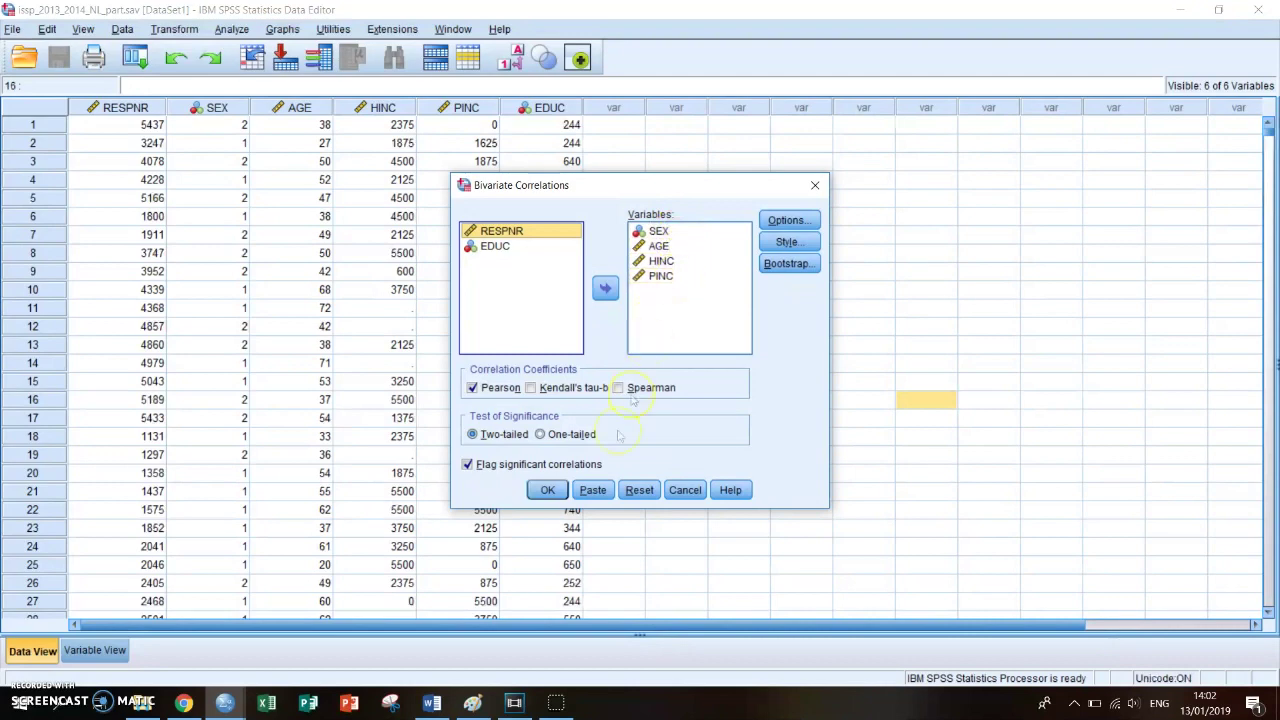
- Paste the Pearson two-tailed correlation syntax for SEX, AGE, HINC and PINC and run it
{"action": "left_click", "coordinate": [594, 489]}
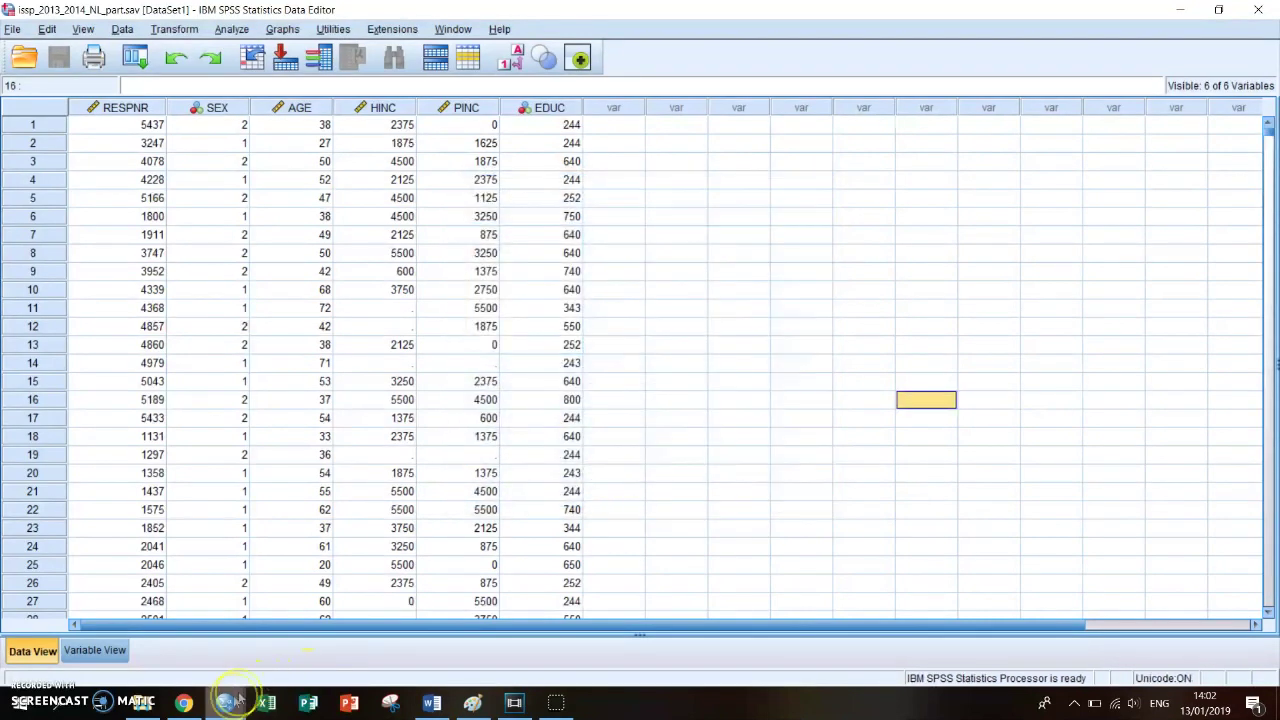
{"action": "left_click", "coordinate": [248, 626]}
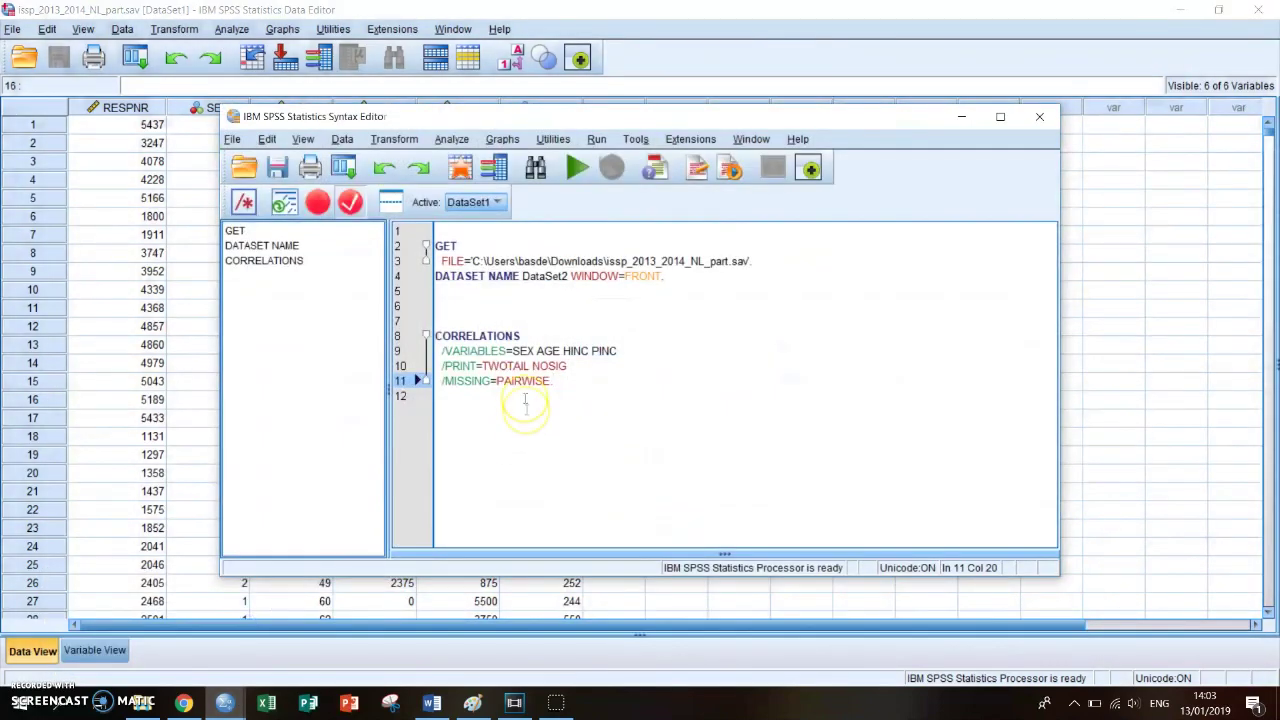
{"action": "left_click", "coordinate": [498, 381]}
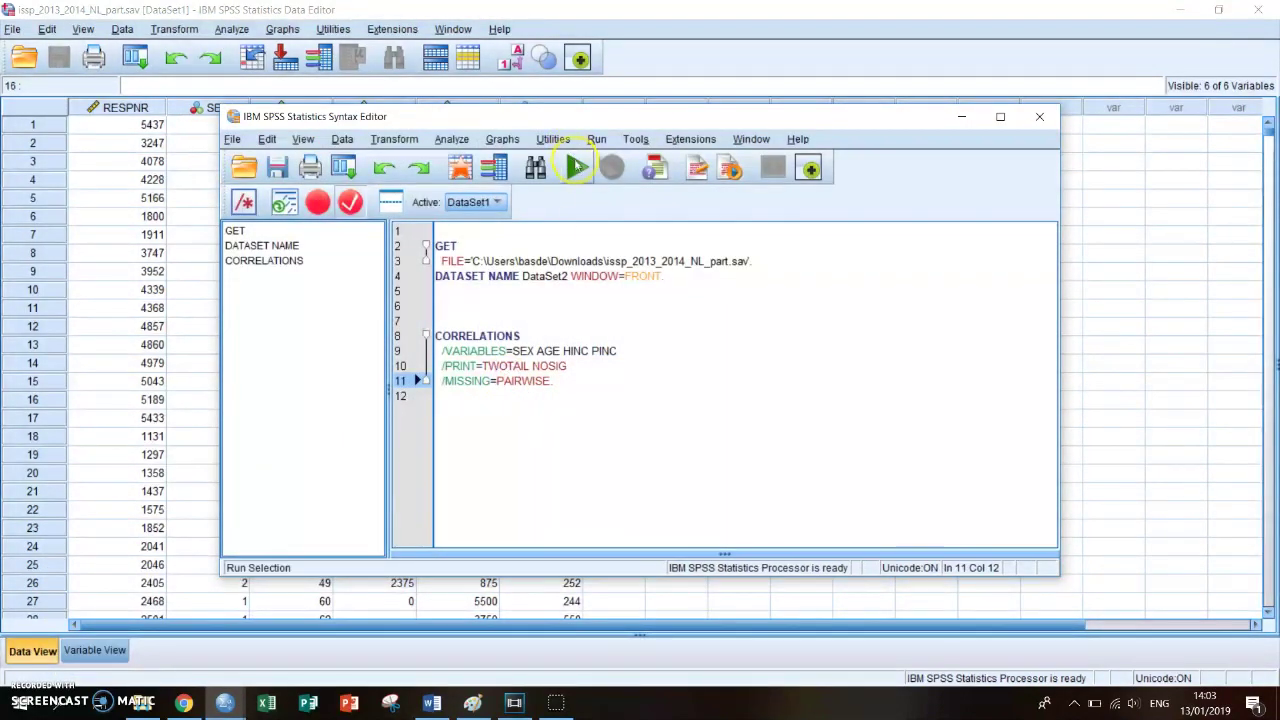
{"action": "left_click", "coordinate": [577, 167]}
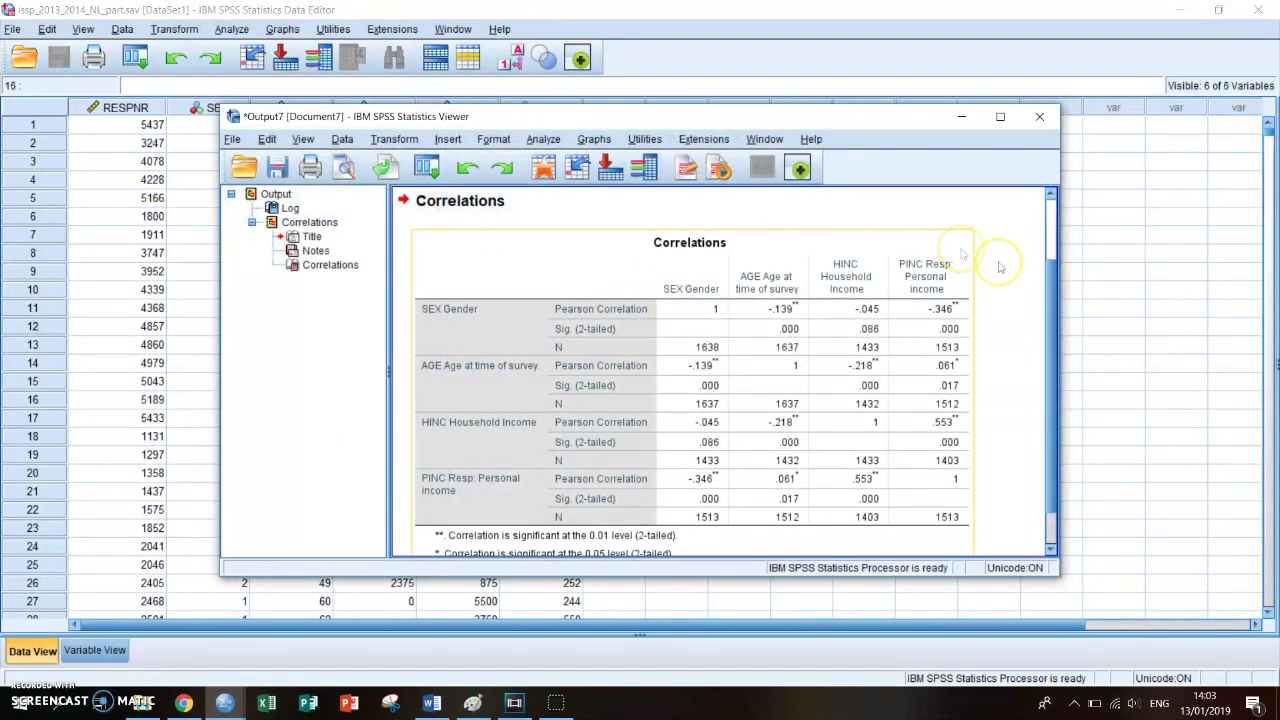
- Inspect the resulting Correlations table for SEX, AGE, HINC and PINC in the Viewer
{"action": "left_click", "coordinate": [1002, 265]}
{"action": "left_click", "coordinate": [885, 318]}
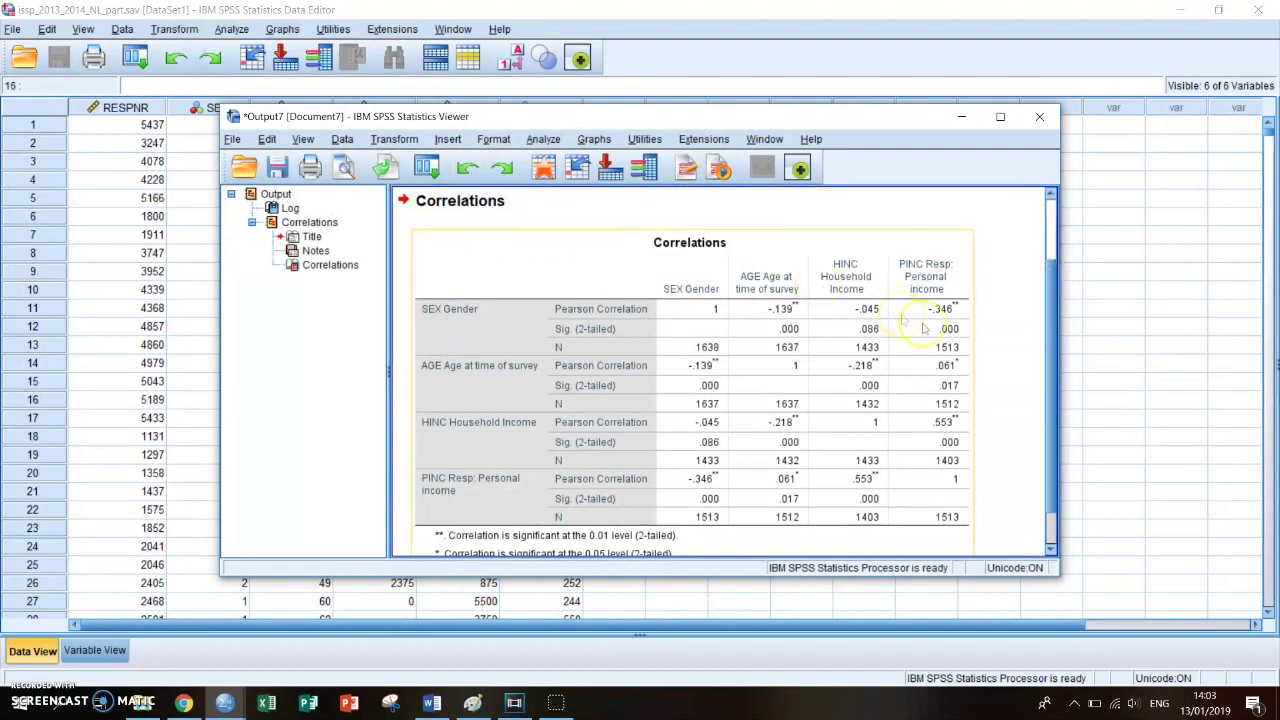
{"action": "left_click", "coordinate": [1008, 358]}
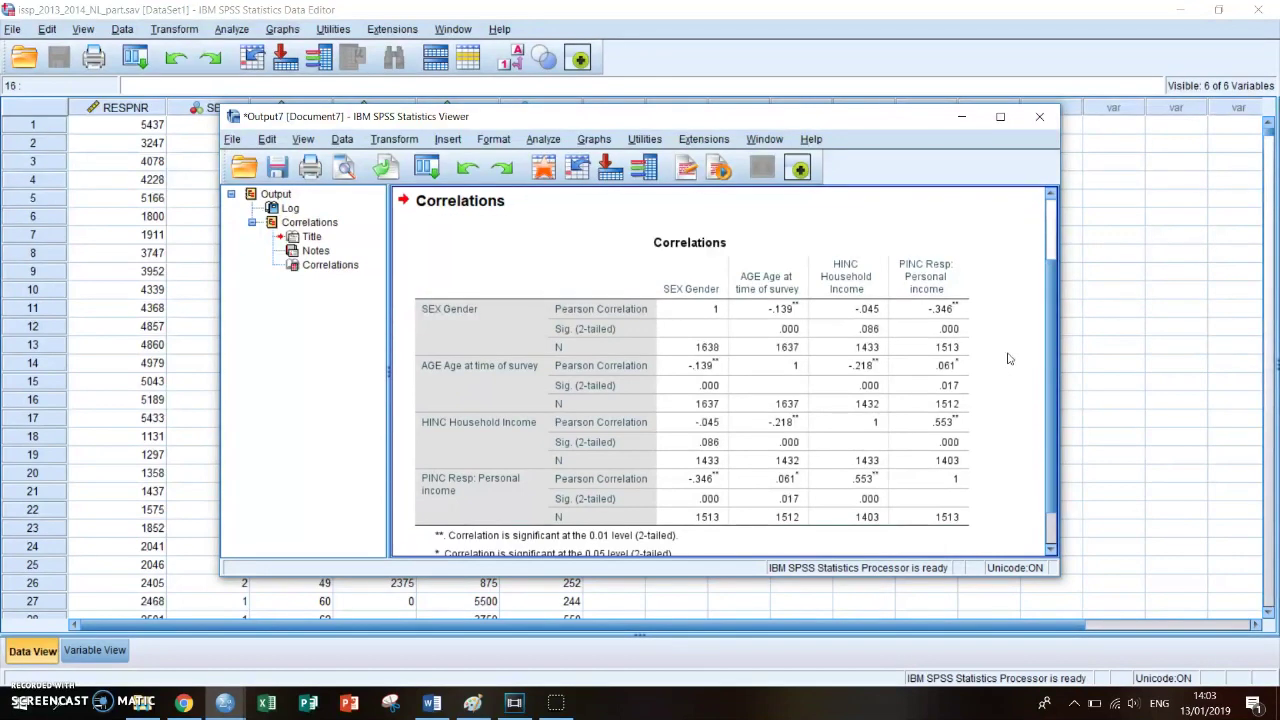
{"action": "left_click", "coordinate": [986, 355]}
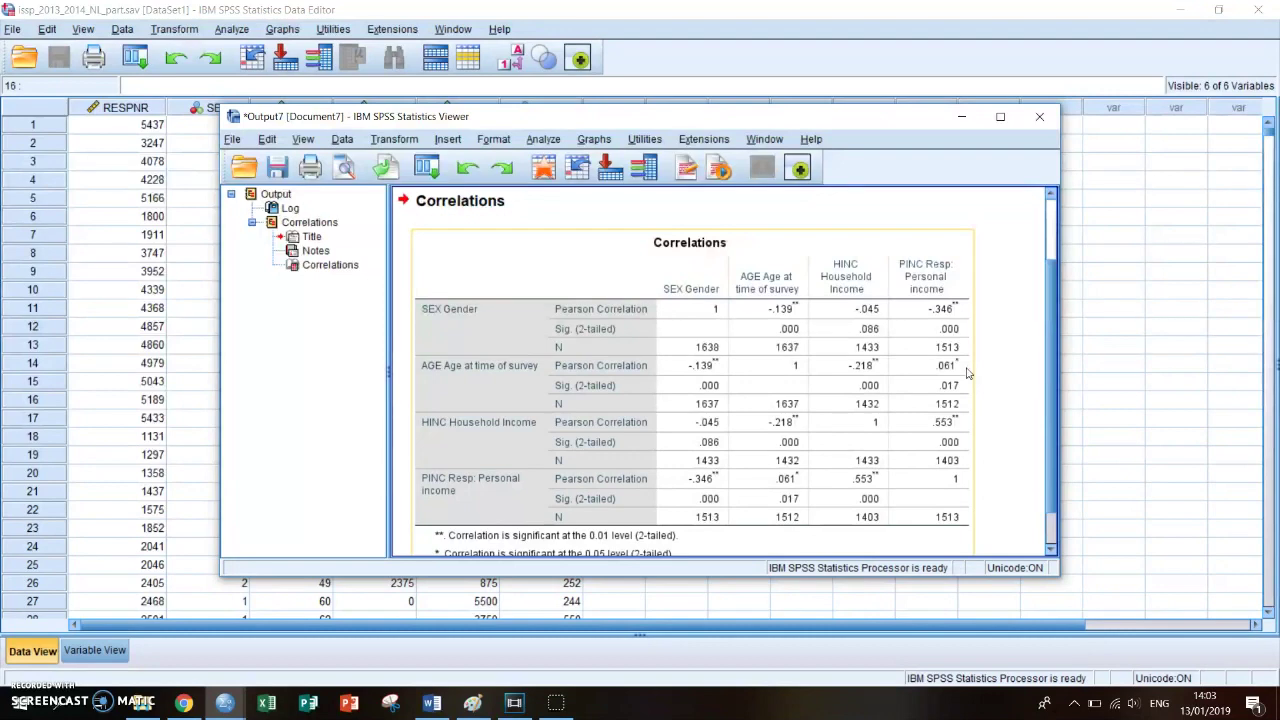
{"action": "left_click", "coordinate": [967, 368]}
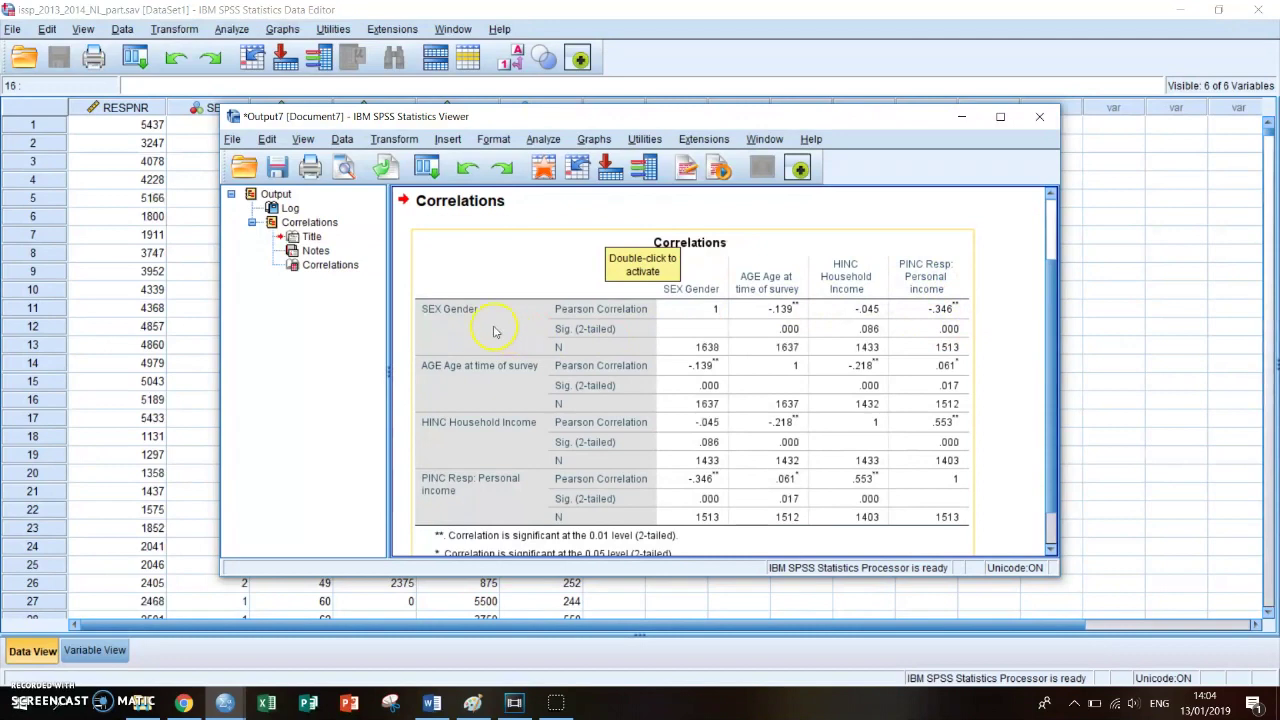
- Return to the Data Editor's Variable View and select the SEX variable's definition
{"action": "left_click", "coordinate": [172, 494]}
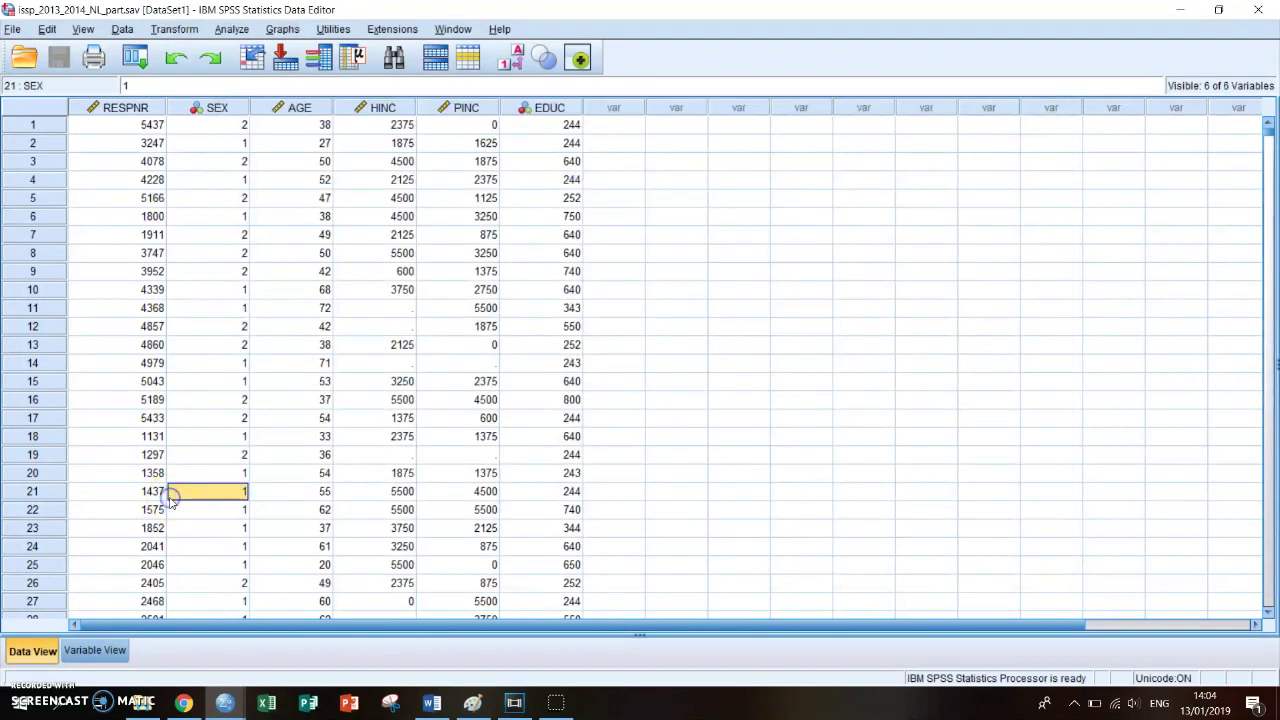
{"action": "left_click", "coordinate": [94, 652]}
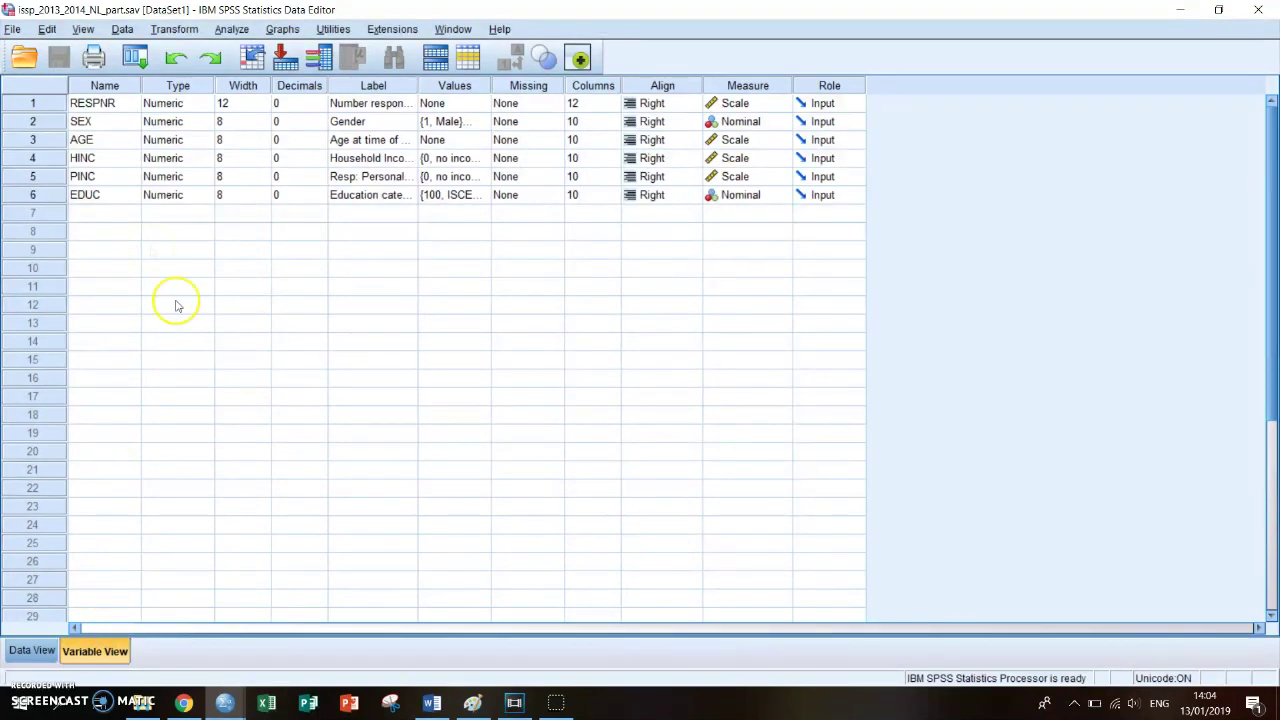
{"action": "left_click", "coordinate": [105, 121]}
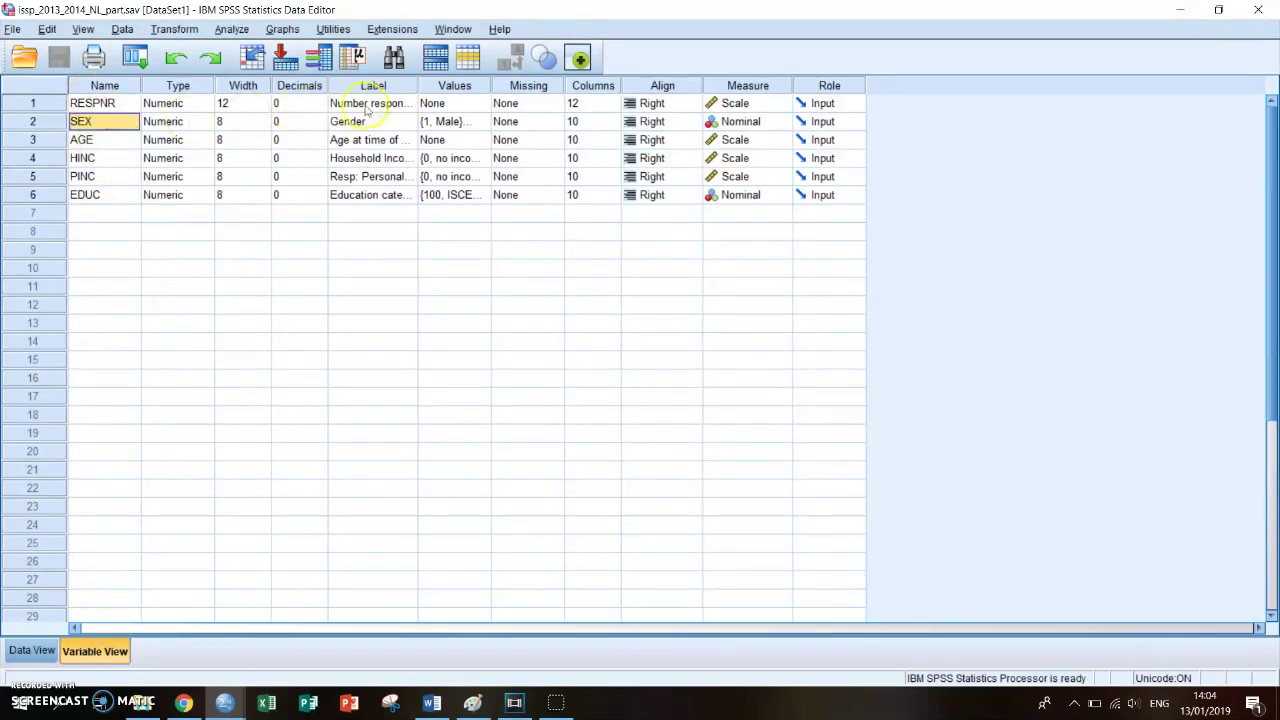
{"action": "left_click", "coordinate": [450, 122]}
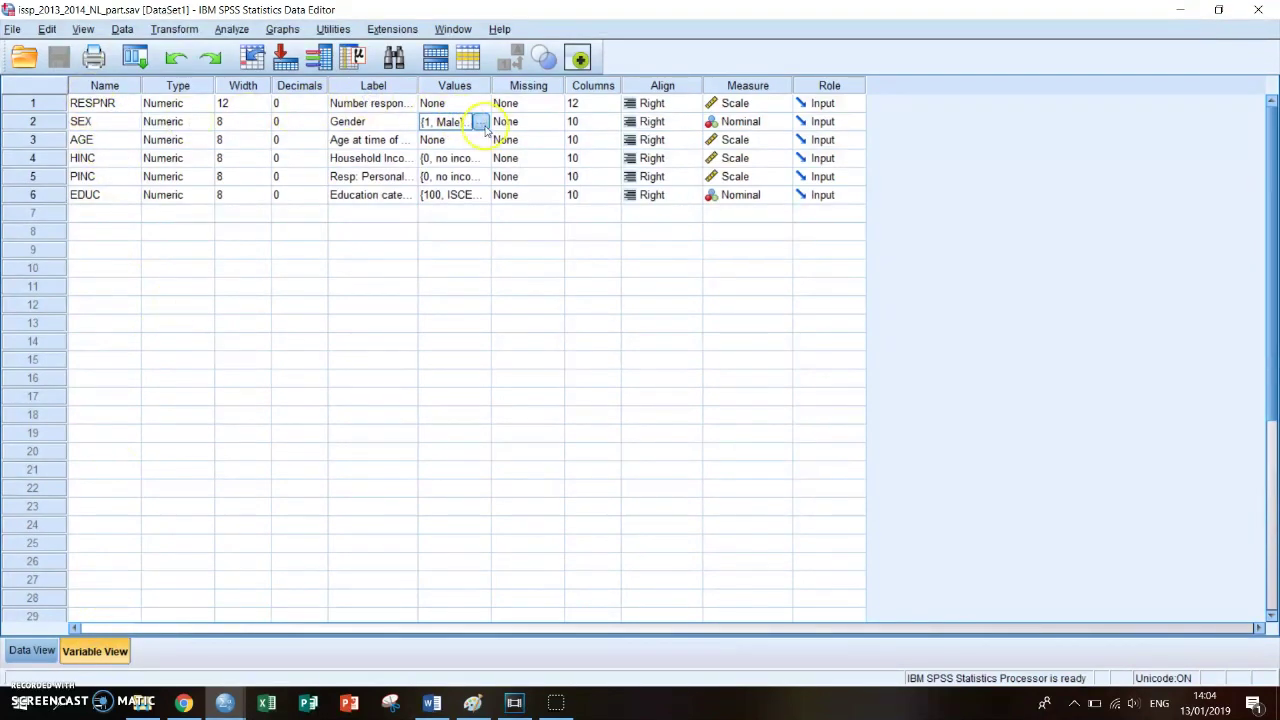
{"action": "left_click", "coordinate": [481, 122]}
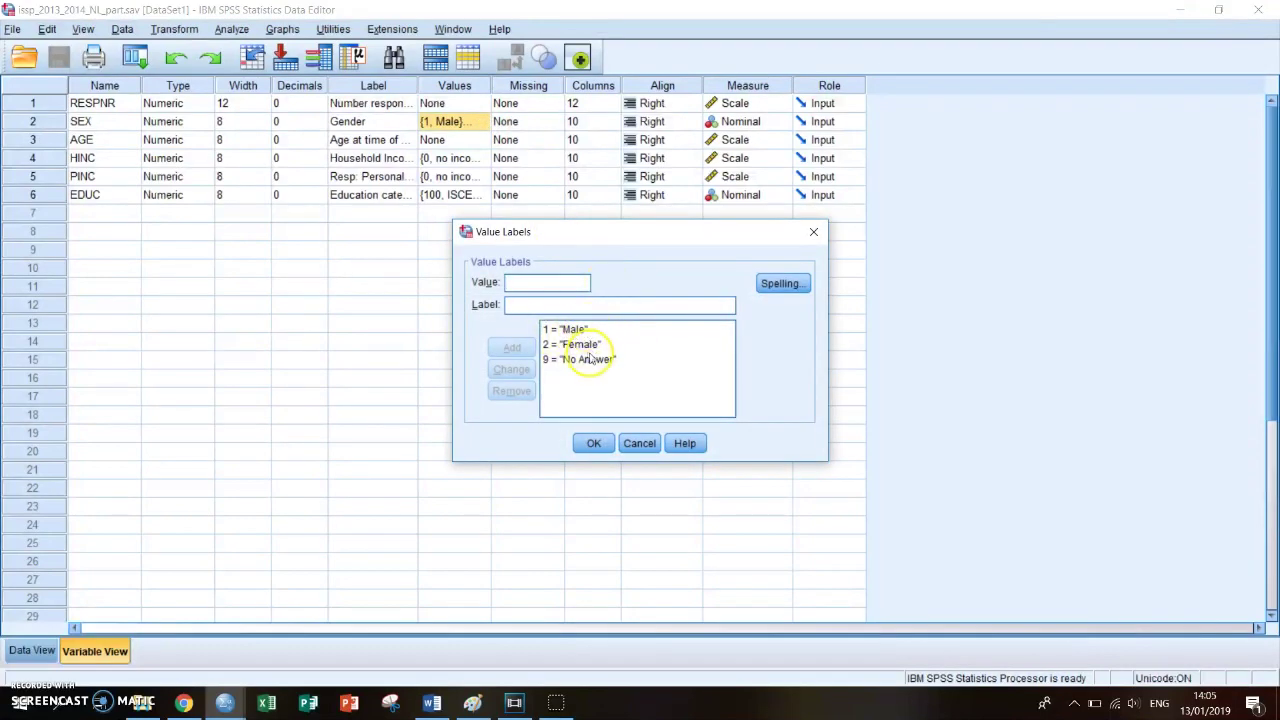
{"action": "left_click", "coordinate": [593, 346]}
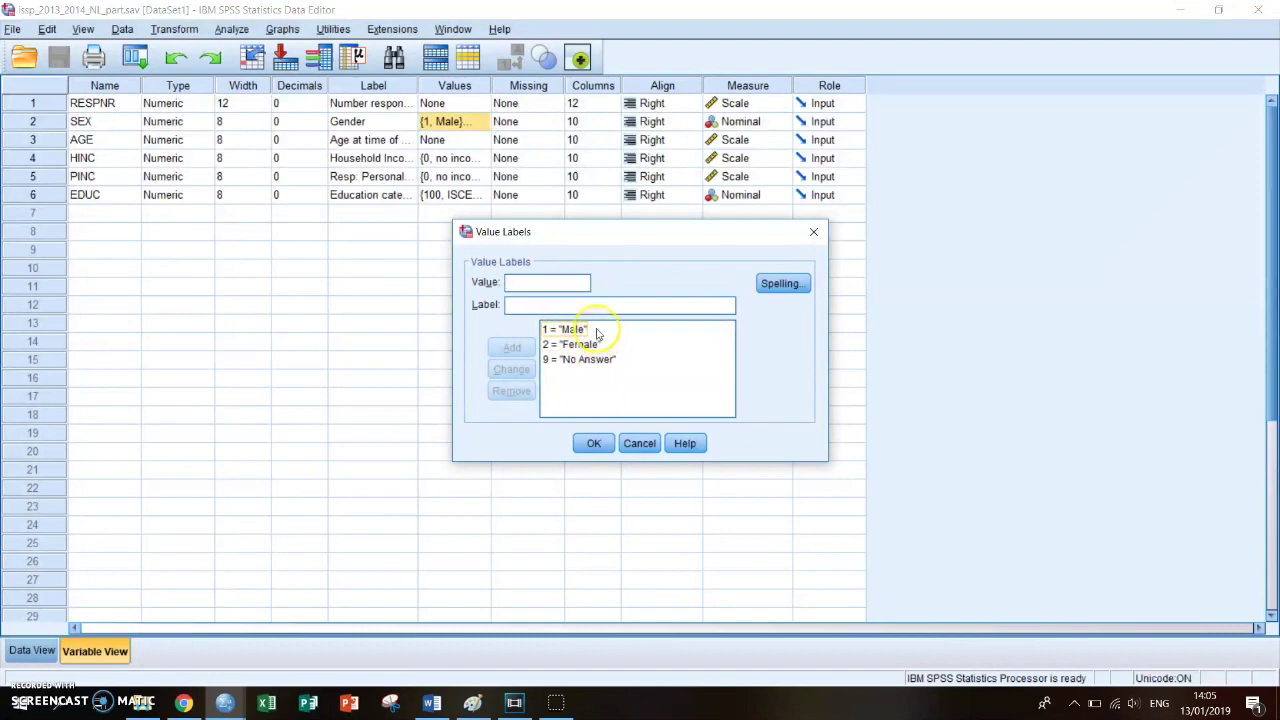
{"action": "left_click", "coordinate": [593, 443]}
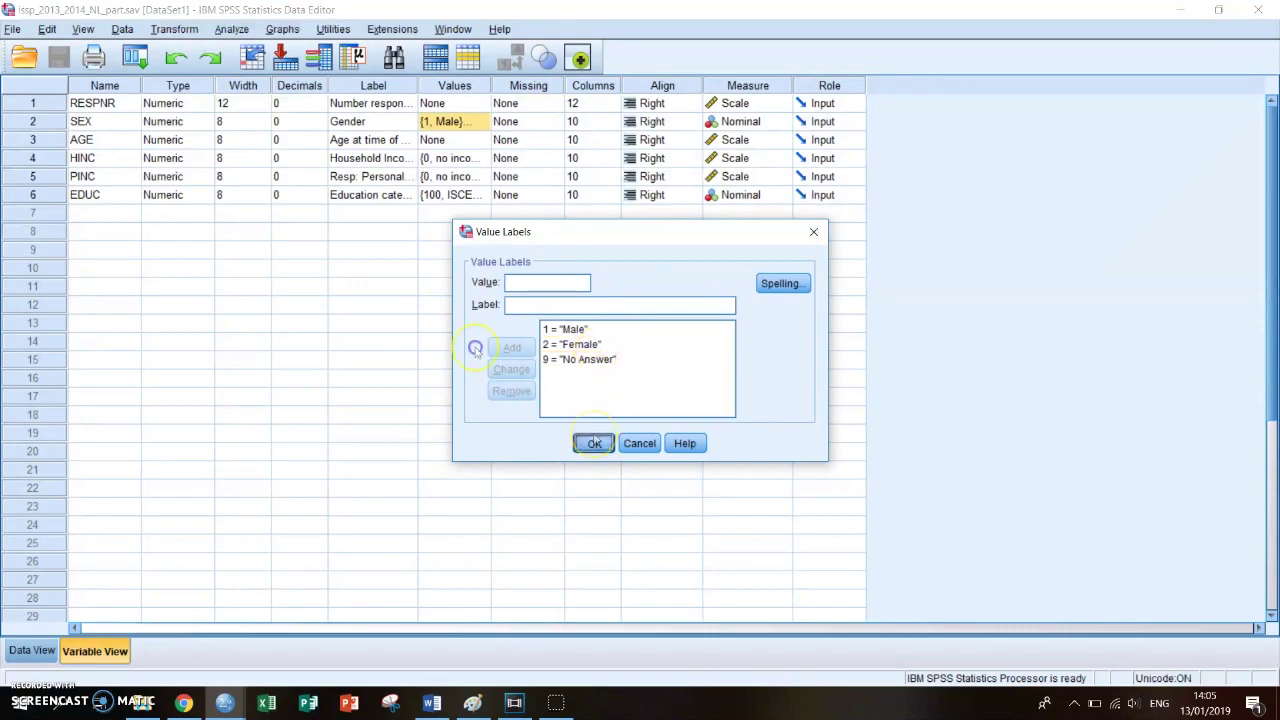
- Bring the Output7 viewer forward to show the Correlations table, including SEX–PINC at -.346
{"action": "left_click", "coordinate": [224, 703]}
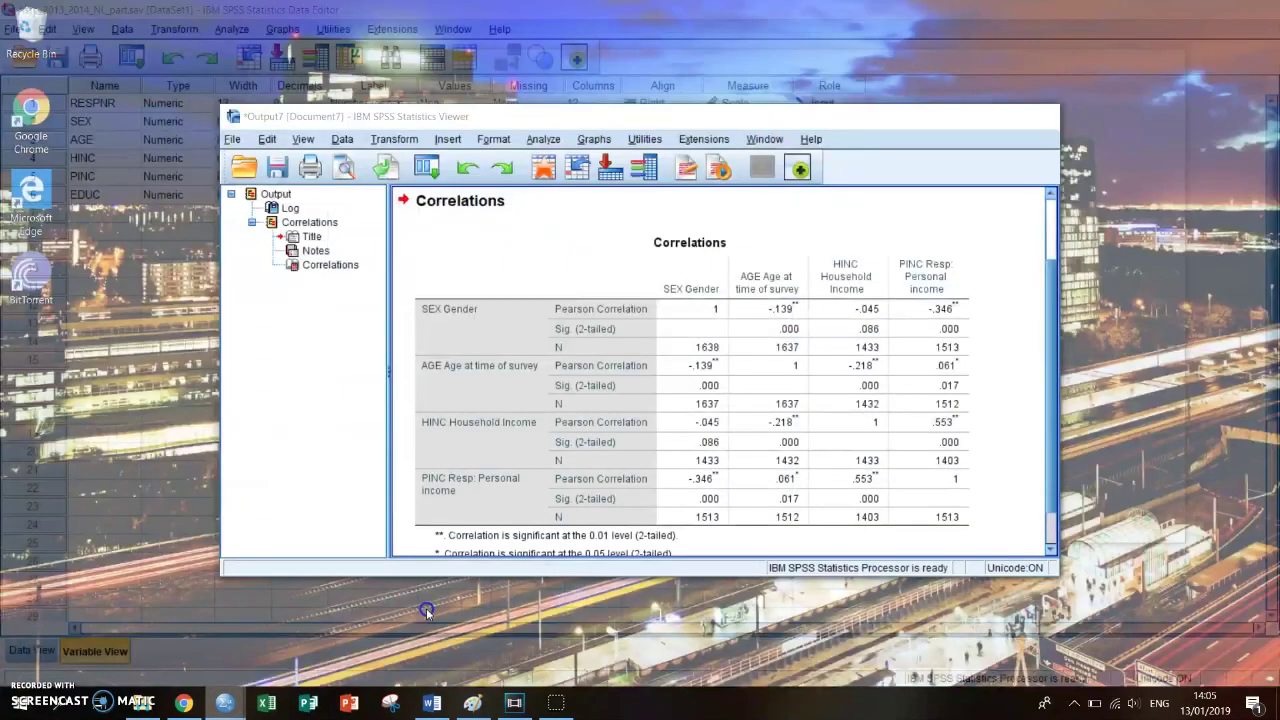
{"action": "left_click", "coordinate": [409, 621]}
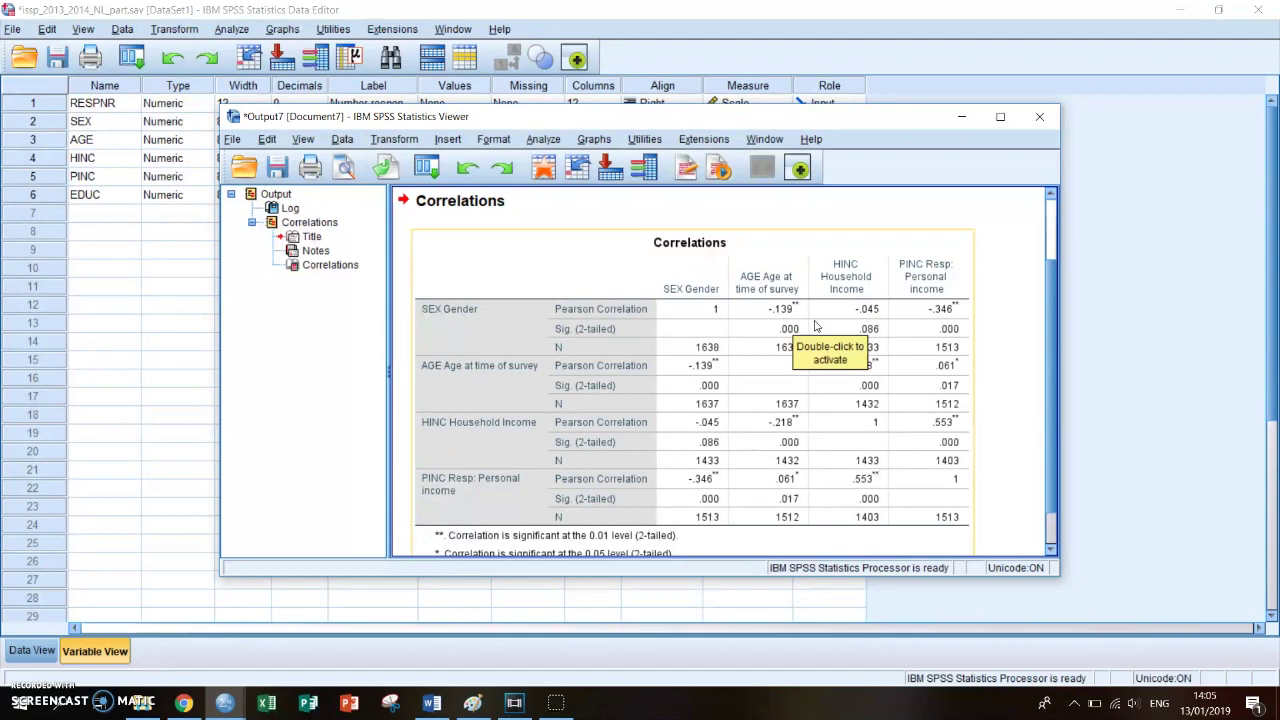
{"action": "left_click", "coordinate": [930, 326]}
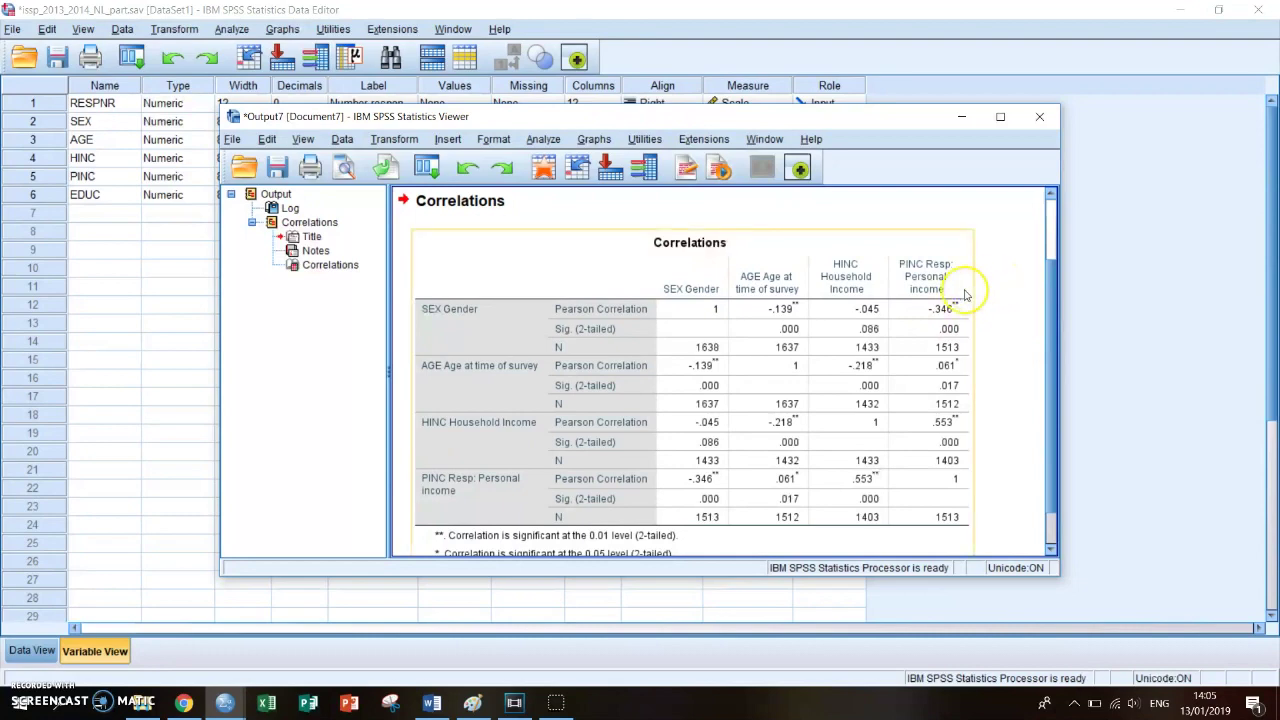
{"action": "left_click", "coordinate": [1006, 310]}
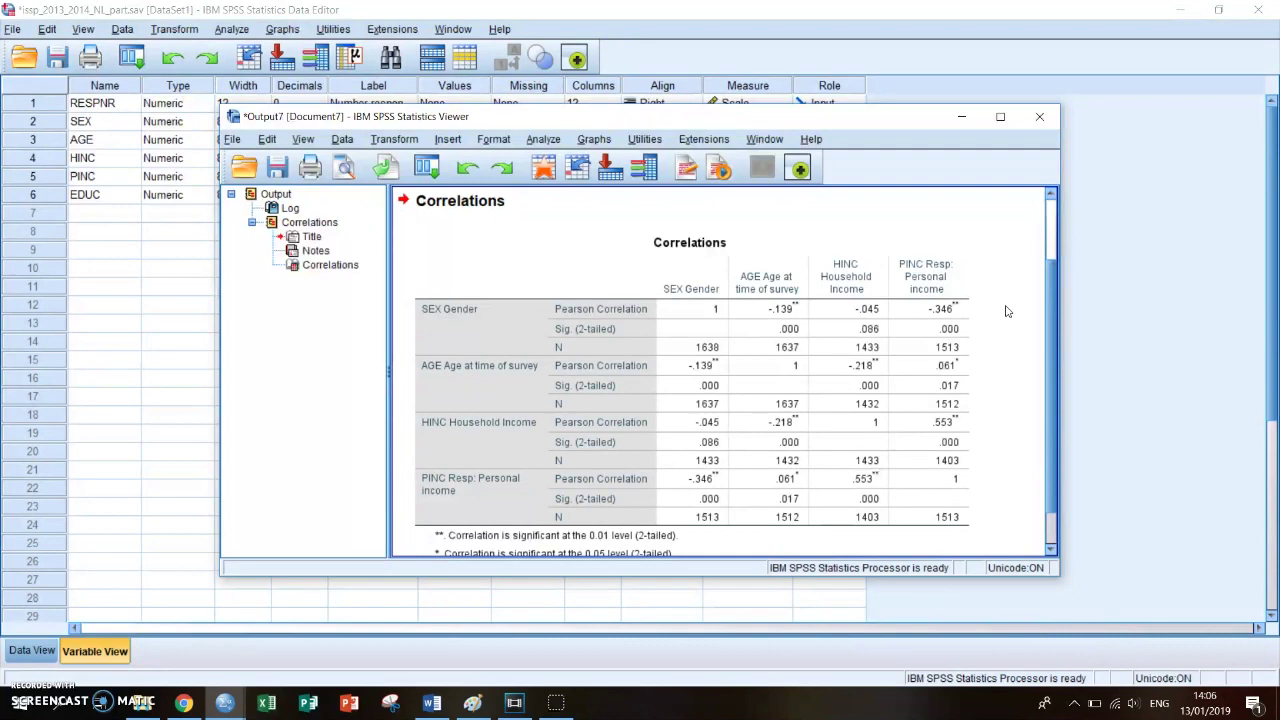
{"action": "left_click", "coordinate": [1006, 349]}
{"action": "left_click", "coordinate": [936, 336]}
{"action": "left_click", "coordinate": [947, 310]}
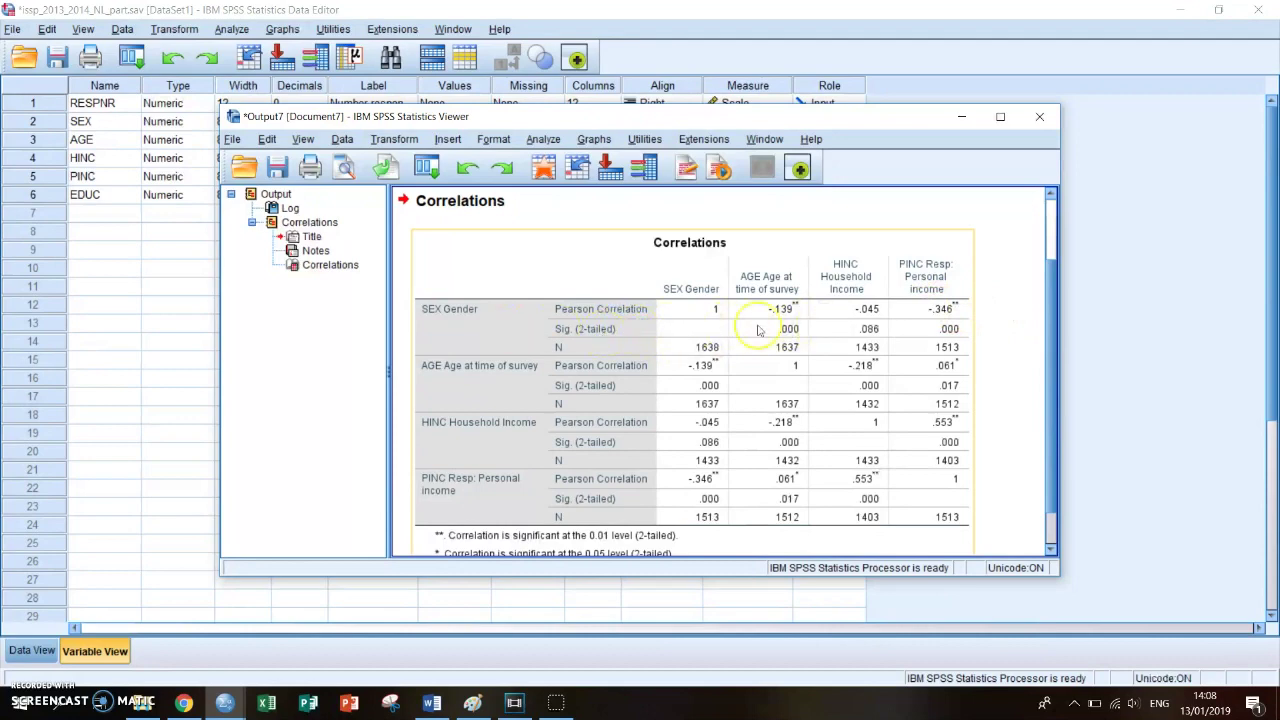
{"action": "left_click", "coordinate": [980, 310]}
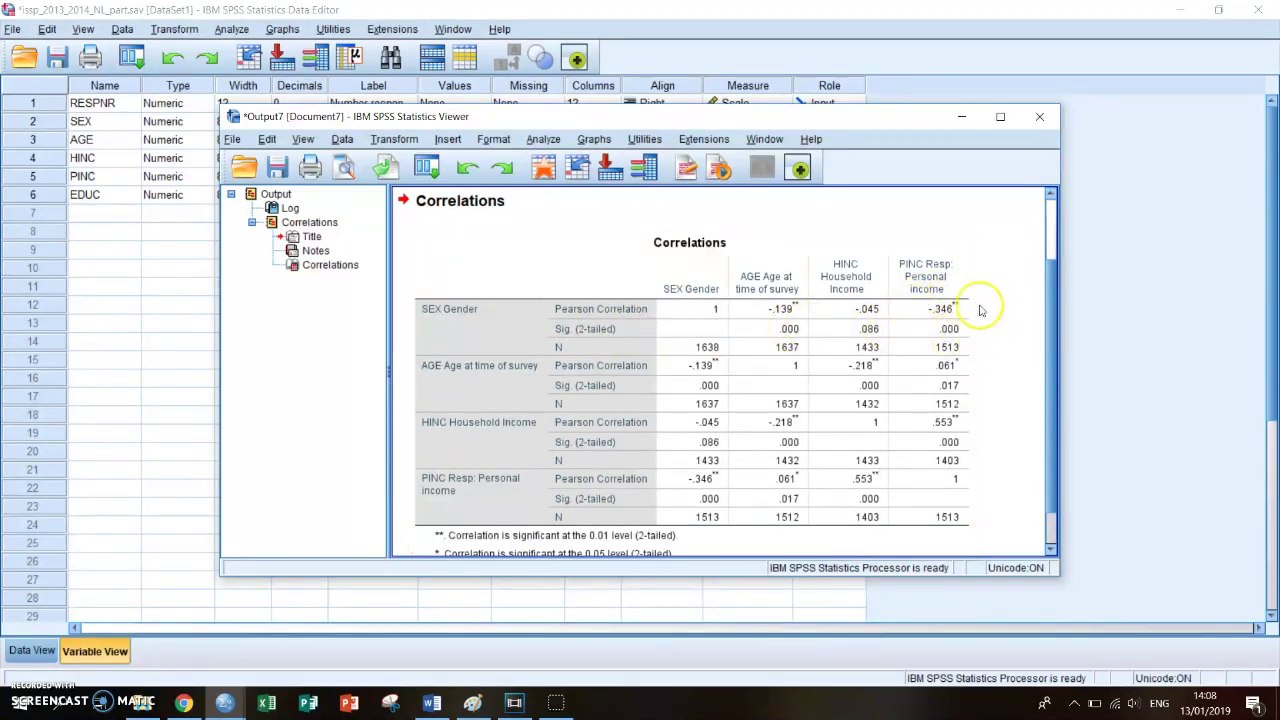
{"action": "left_click", "coordinate": [958, 308]}
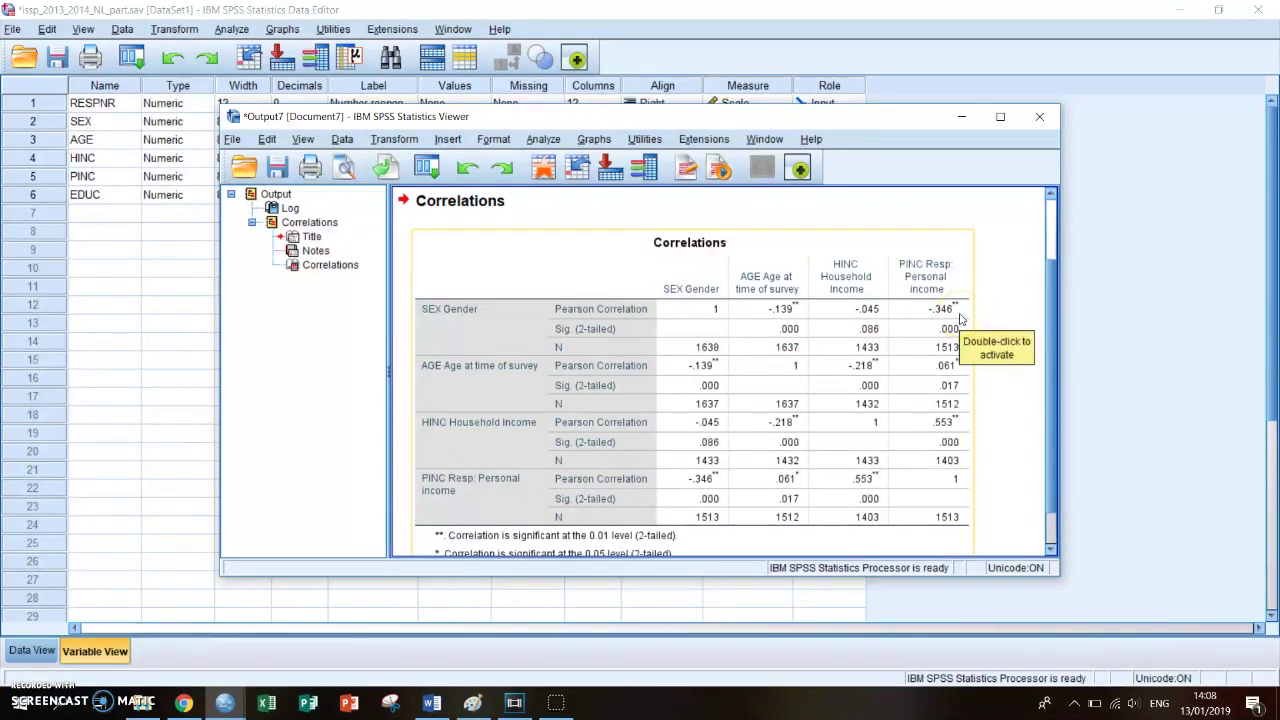
{"action": "left_click", "coordinate": [597, 330]}
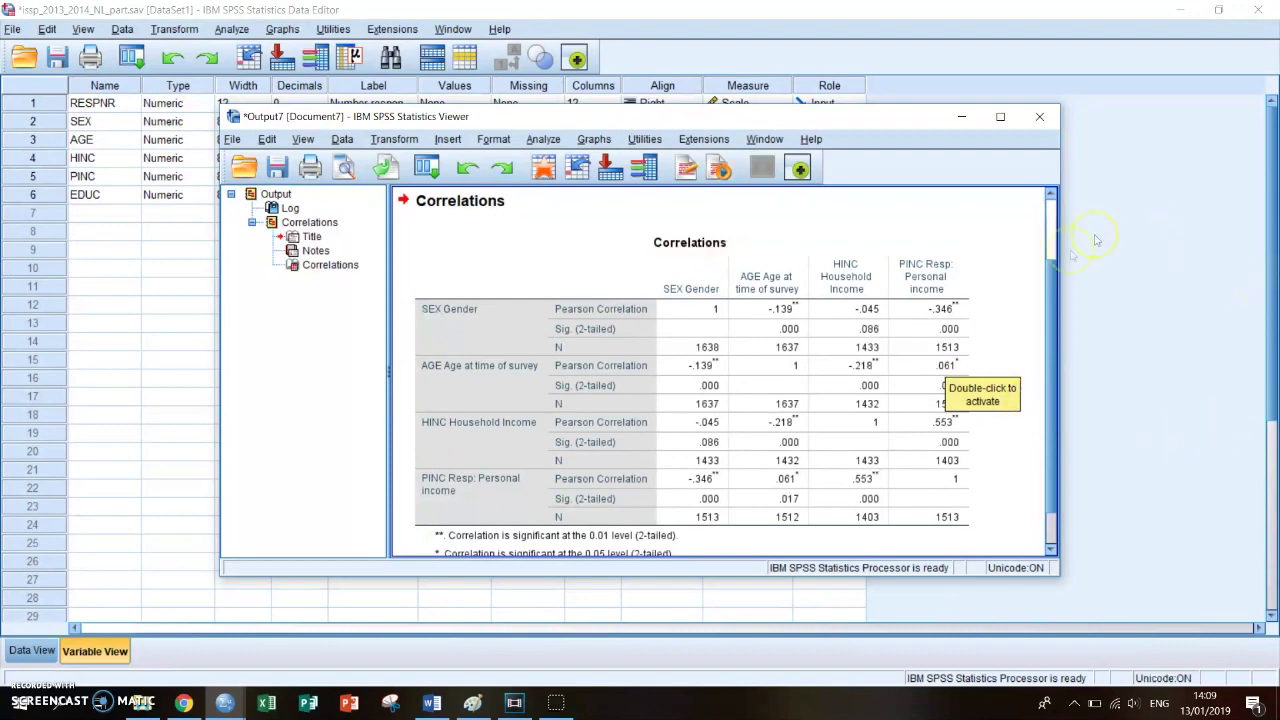
{"action": "right_click", "coordinate": [886, 404]}
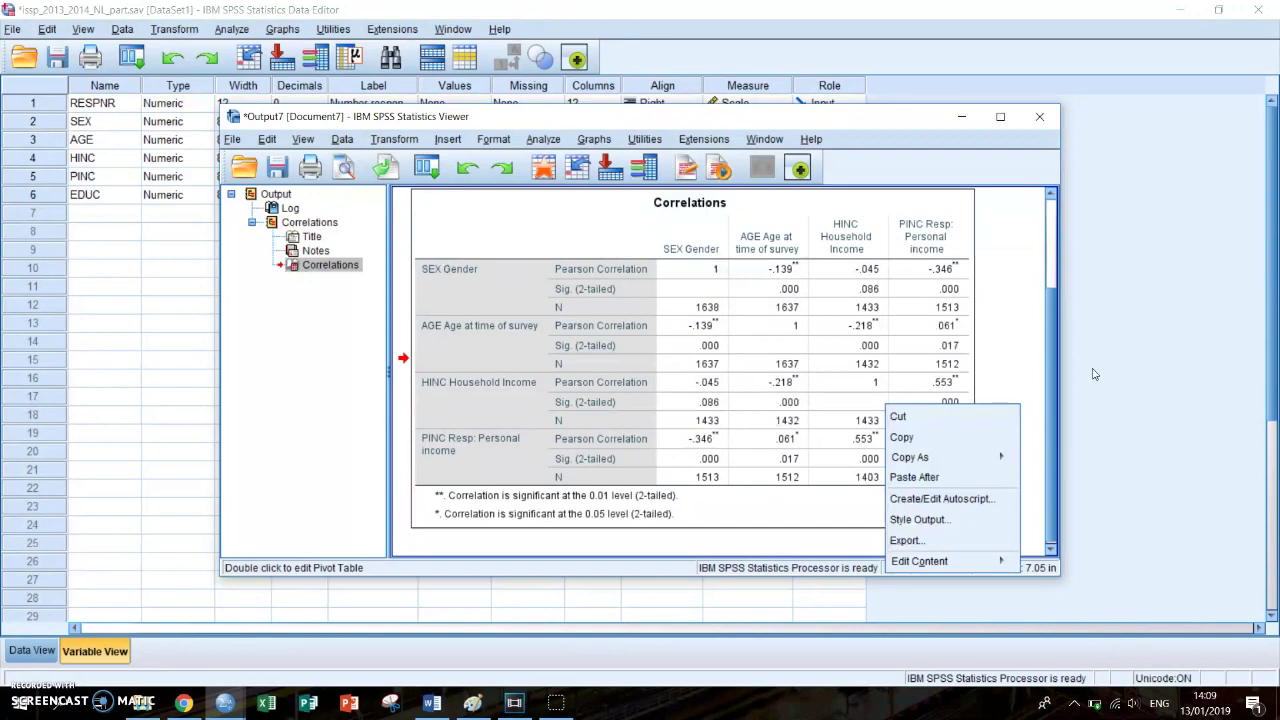
- Switch to the Data Editor's variable list and select the empty Name cell in row 19
{"action": "left_click", "coordinate": [132, 416]}
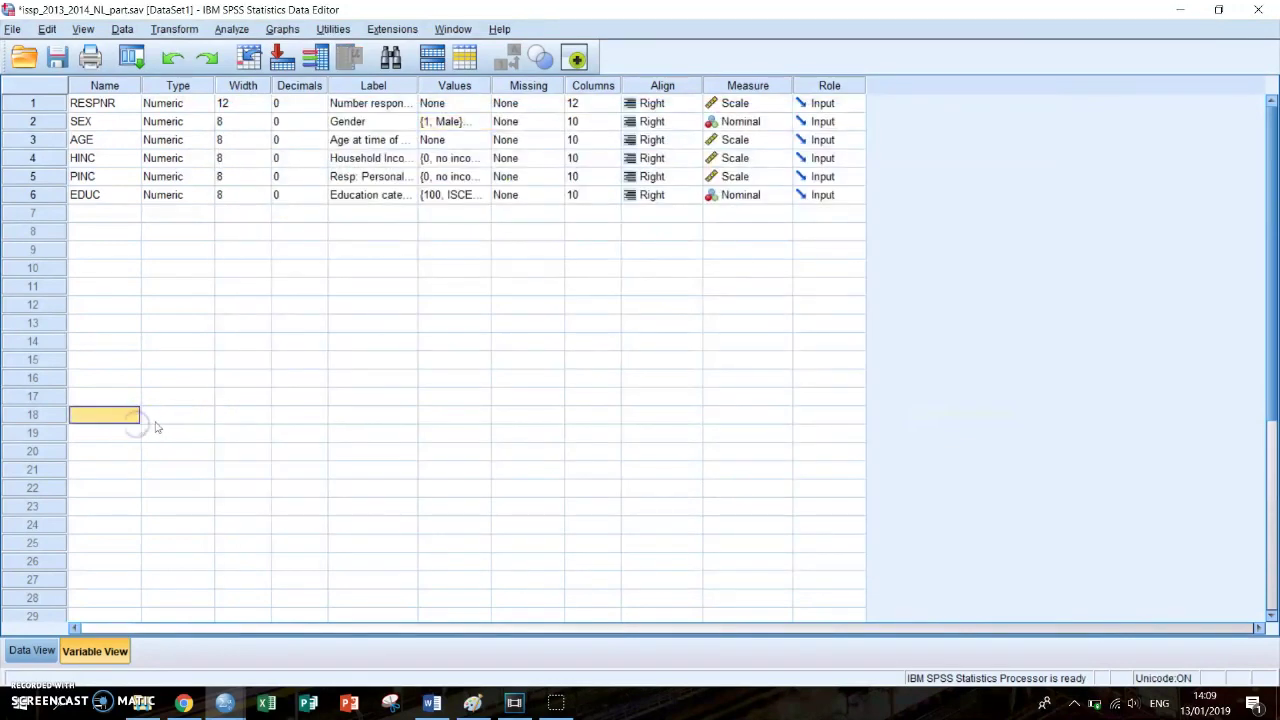
{"action": "left_click", "coordinate": [170, 415]}
{"action": "left_click", "coordinate": [165, 433]}
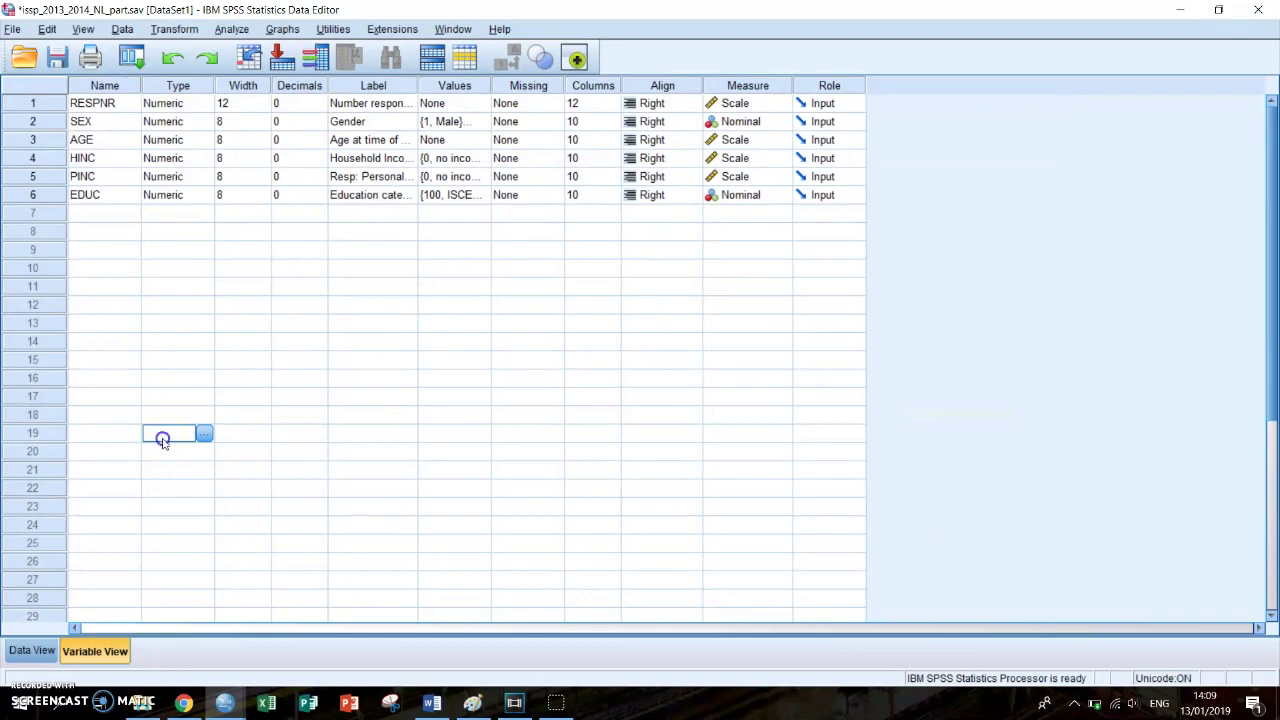
{"action": "left_click", "coordinate": [98, 434]}
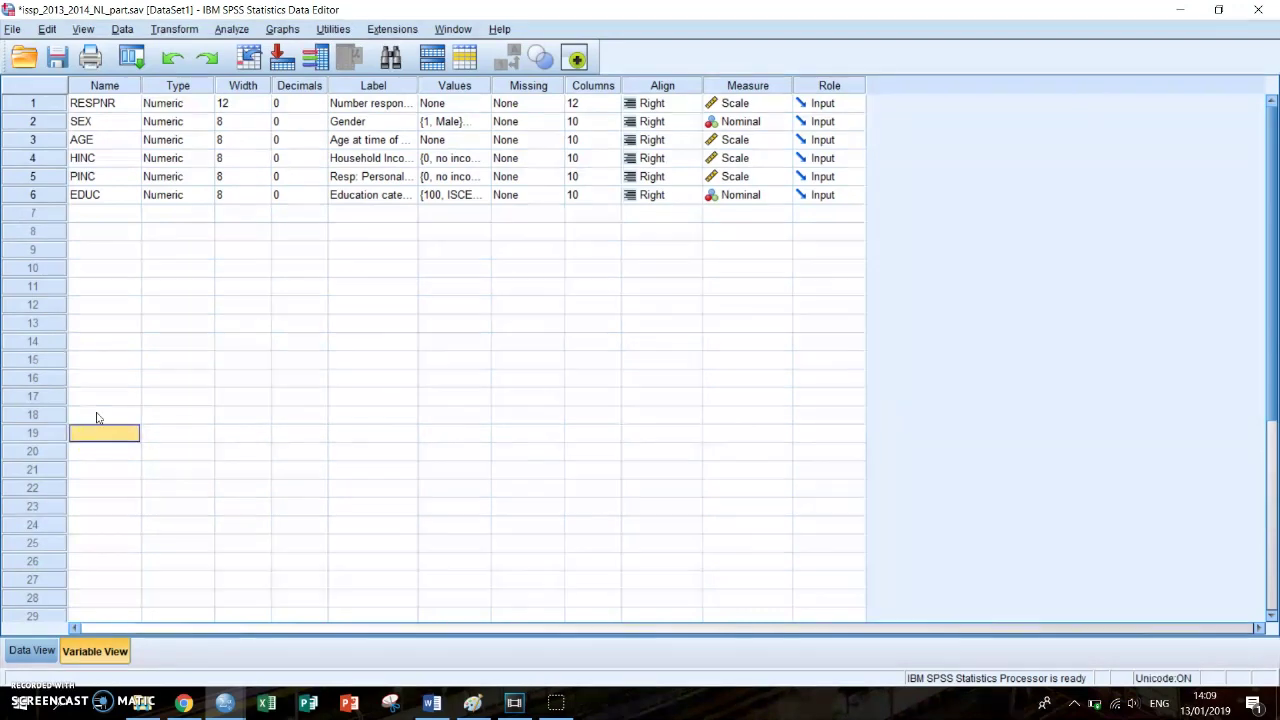